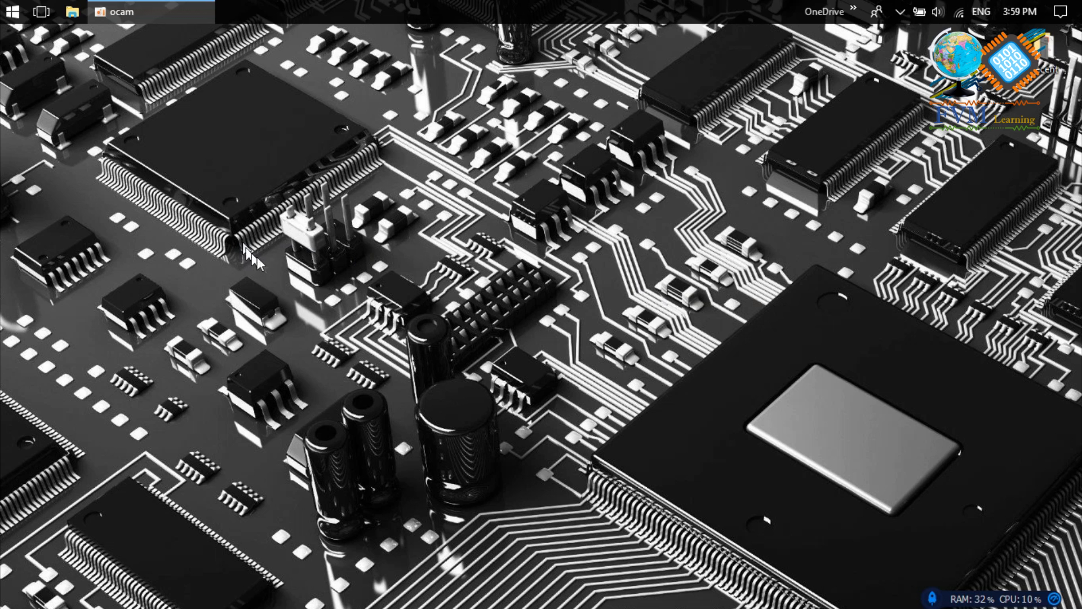
pyautogui.click(8, 8)
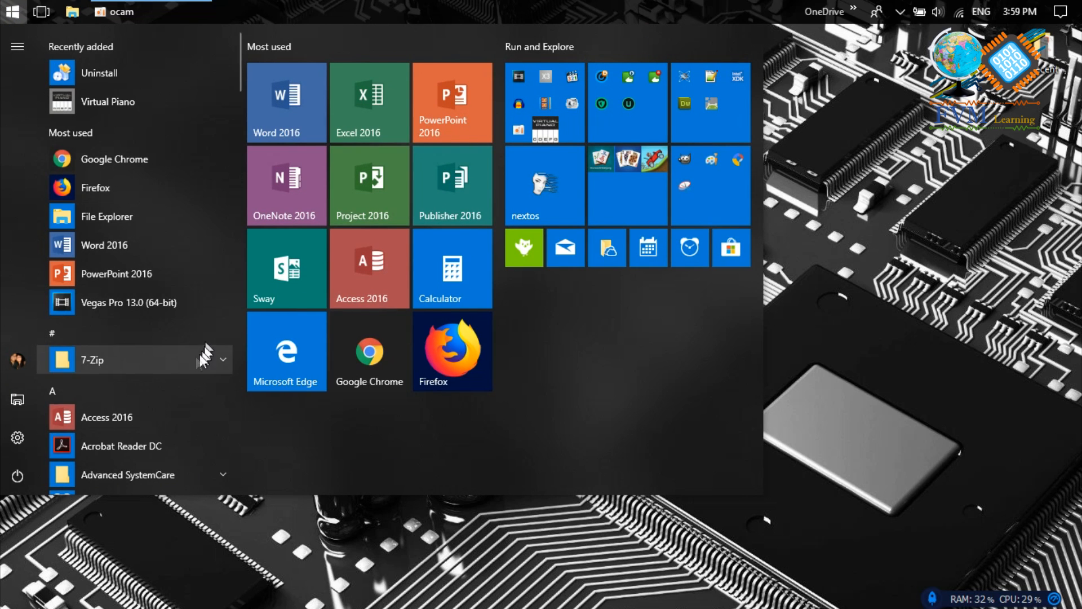
pyautogui.click(382, 348)
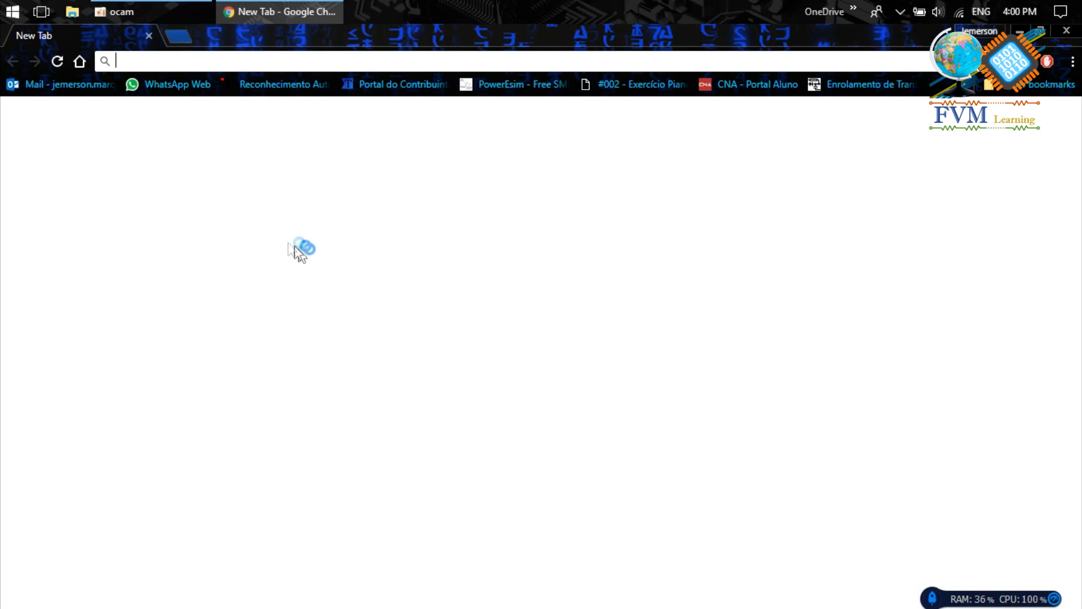
pyautogui.write('www.a')
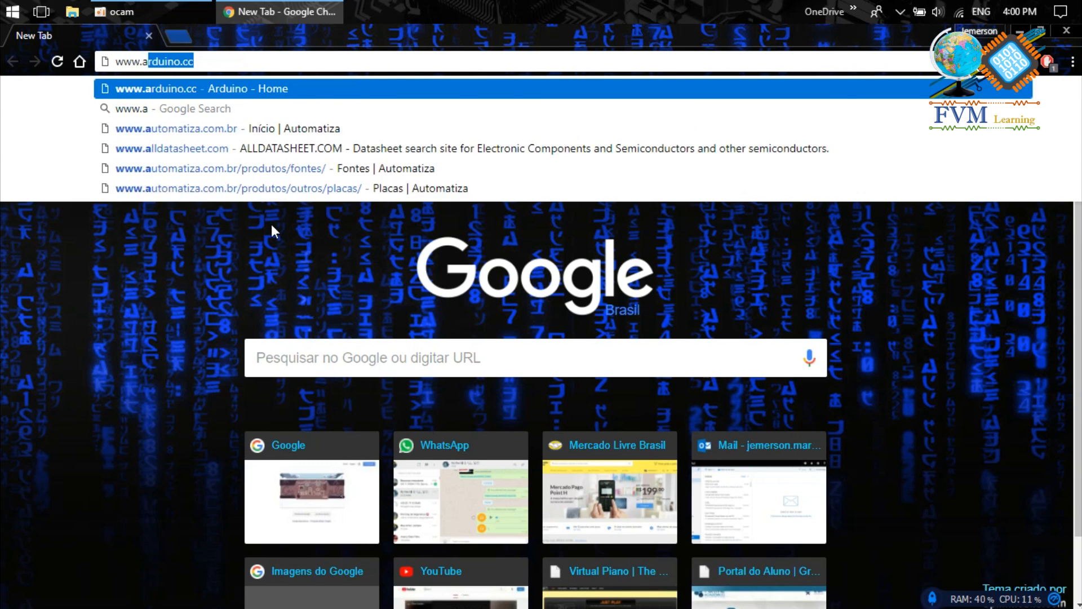
pyautogui.write('rduino.cc')
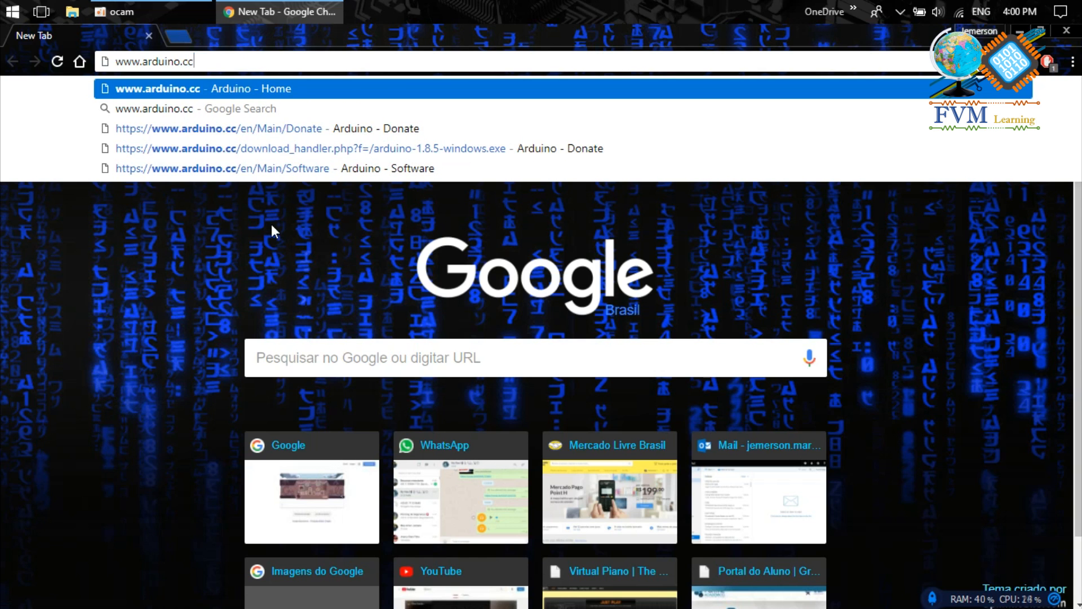
pyautogui.press('Return')
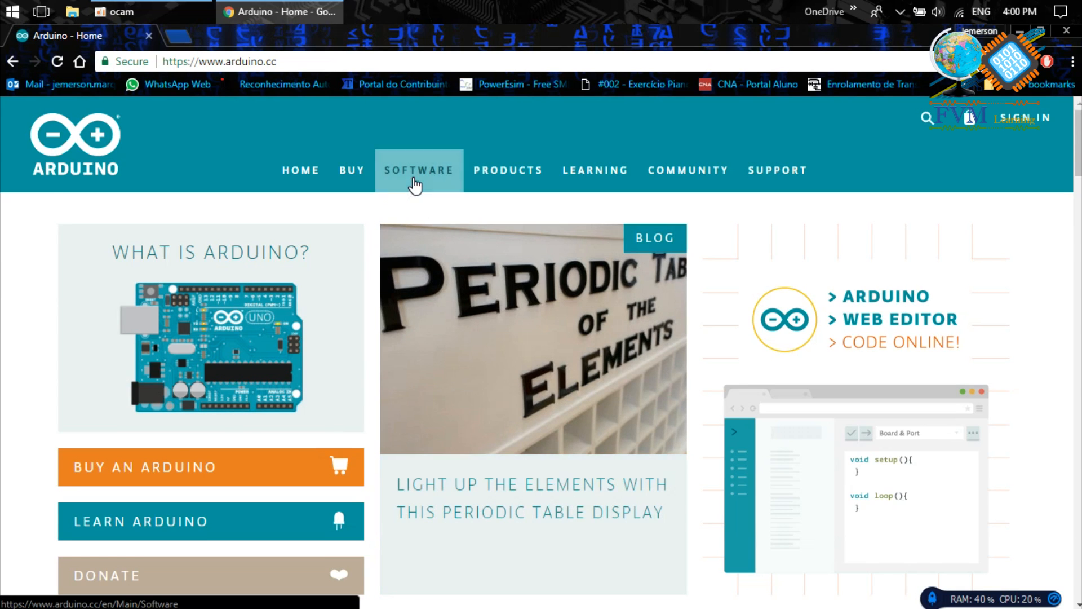
# Download the Windows installer of the Arduino IDE without contributing, saving arduino-1.8.5-windows.exe in the Downloads folder
pyautogui.click(414, 173)
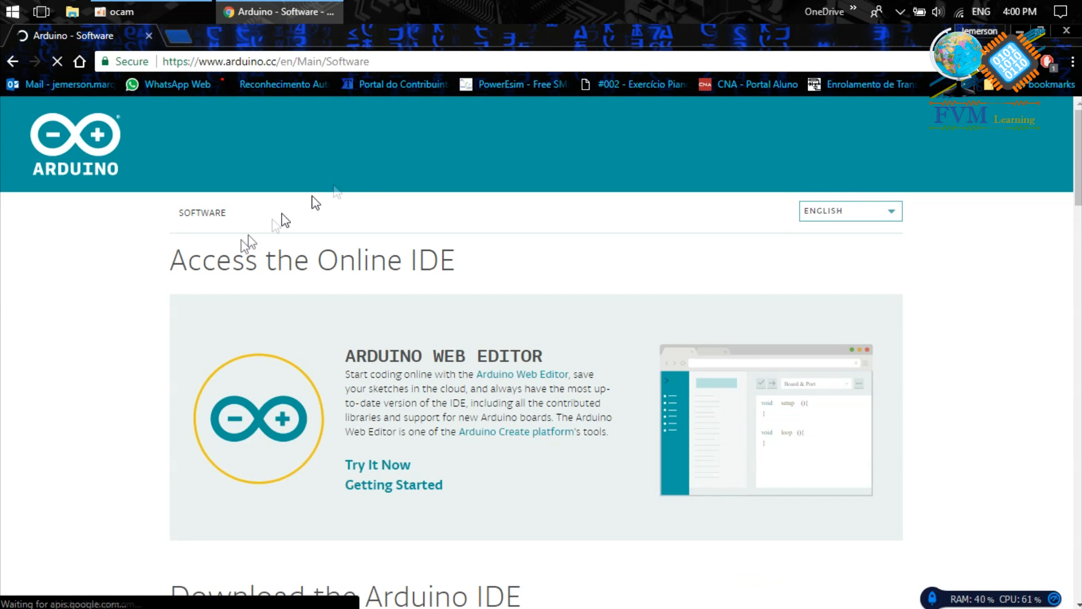
pyautogui.scroll(-3, 162, 308)
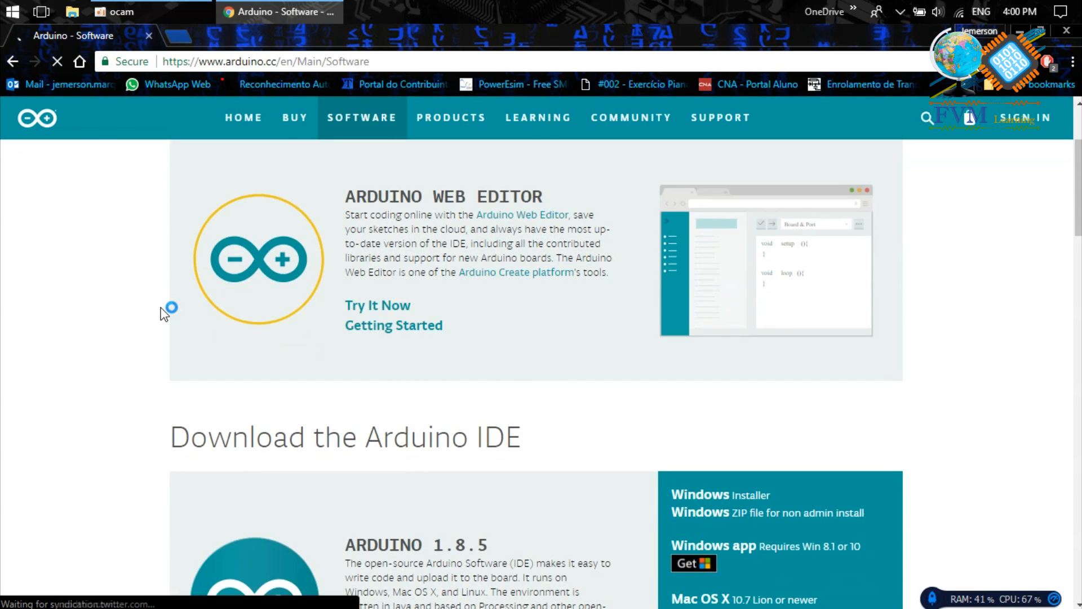
pyautogui.scroll(-4, 164, 310)
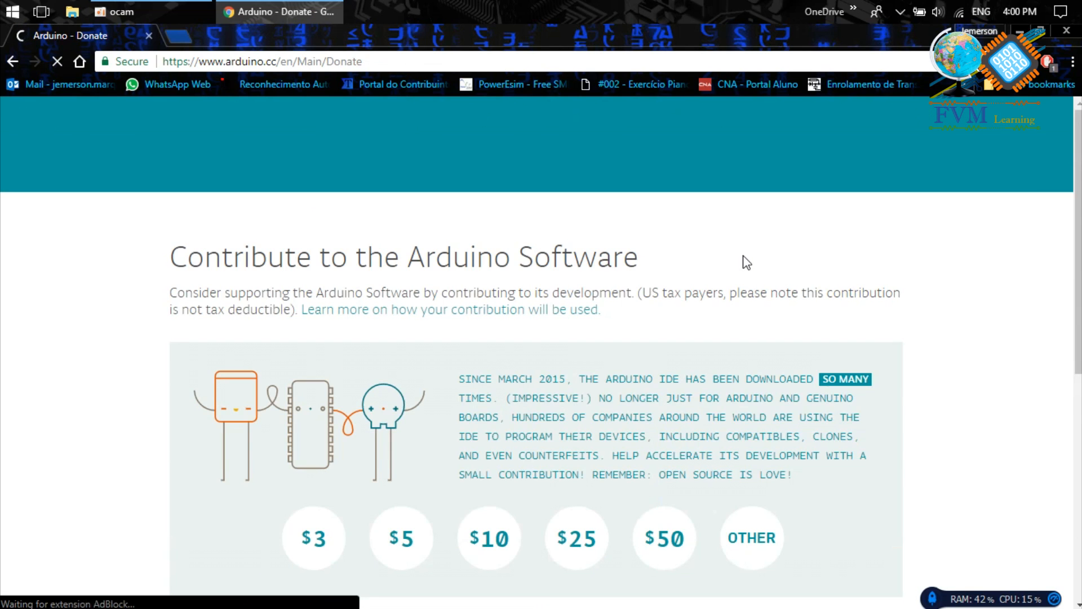
pyautogui.scroll(-3, 536, 291)
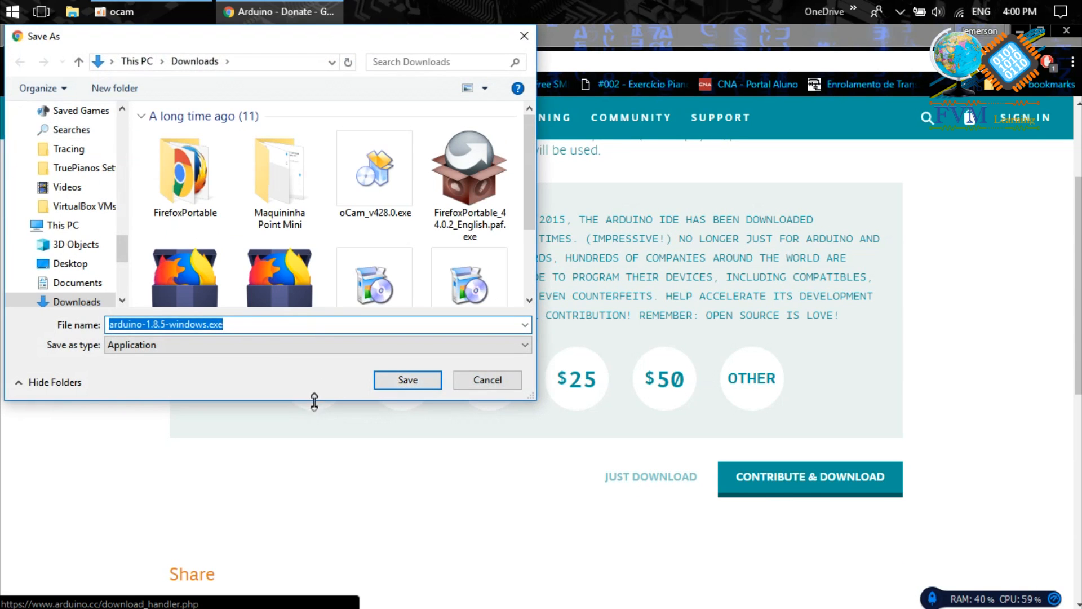
pyautogui.click(408, 379)
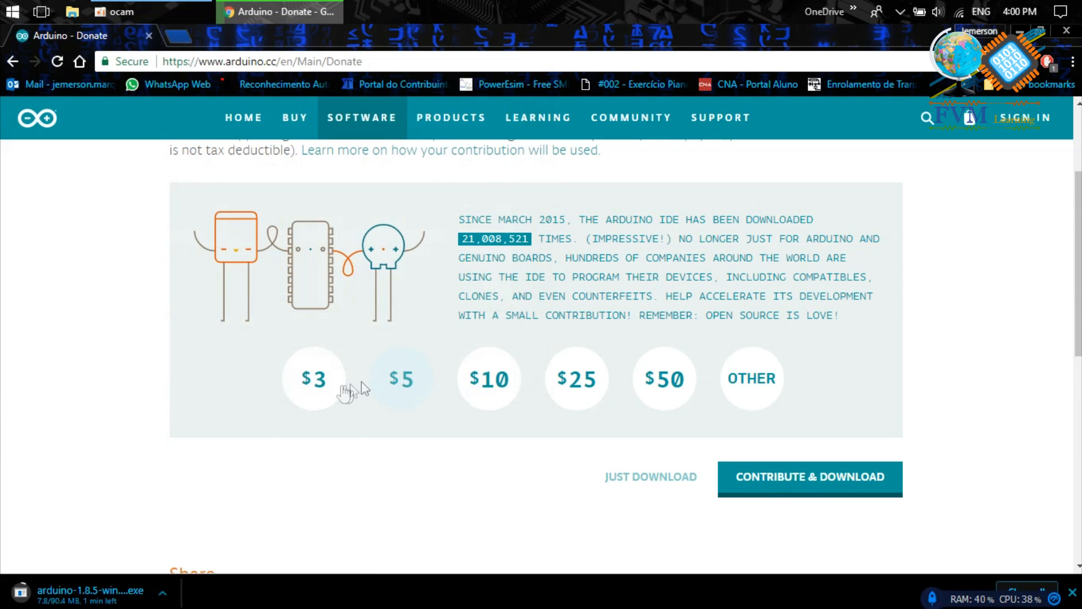
# Show the downloaded arduino-1.8.5-windows.exe in its folder from the browser's download list and run it
pyautogui.click(1072, 62)
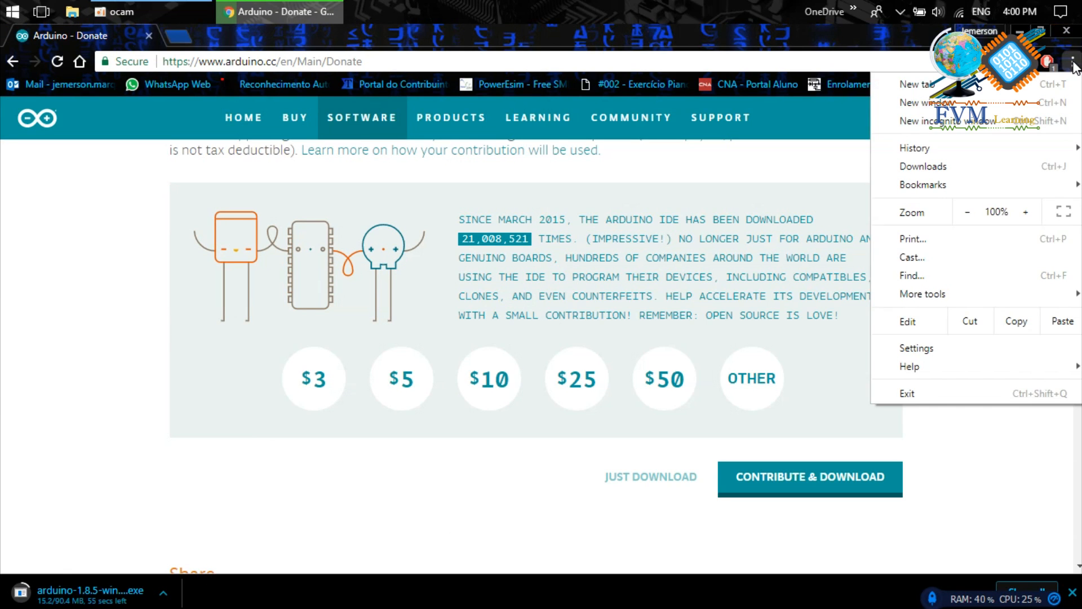
pyautogui.click(980, 166)
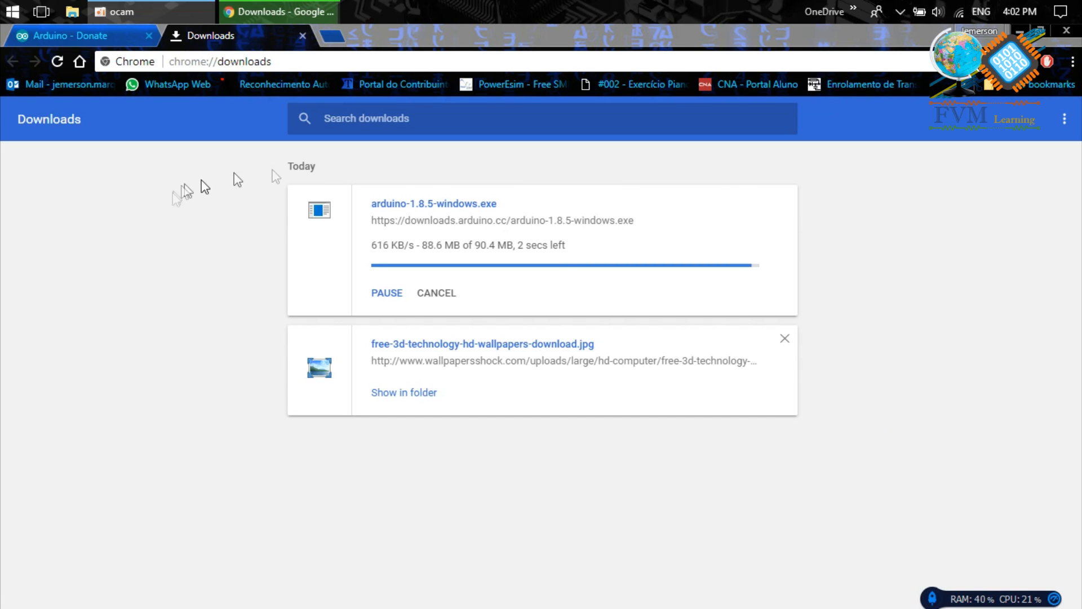
pyautogui.click(416, 252)
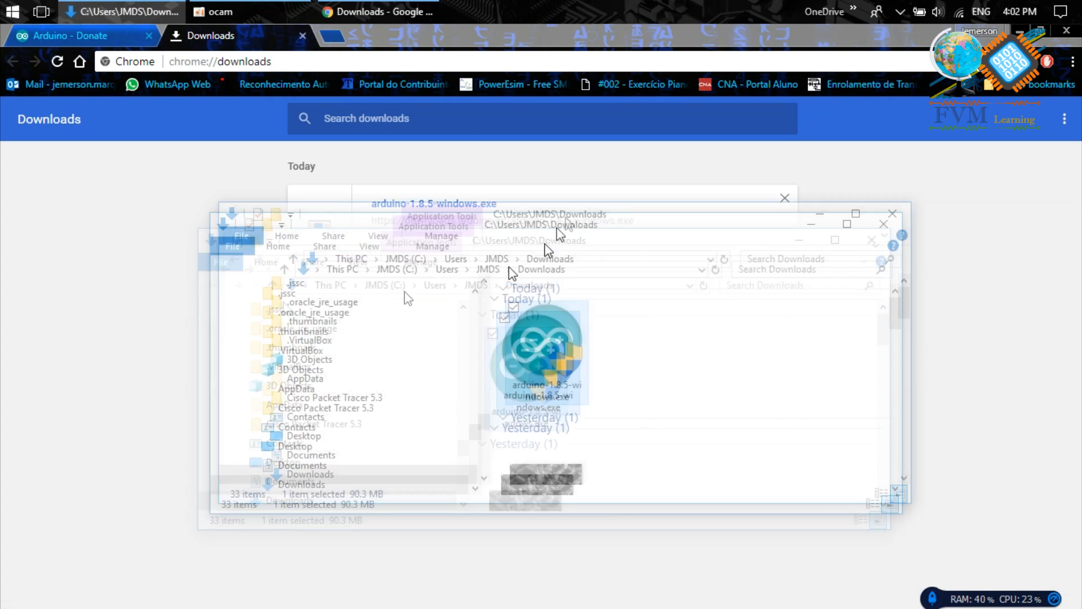
pyautogui.doubleClick(567, 347)
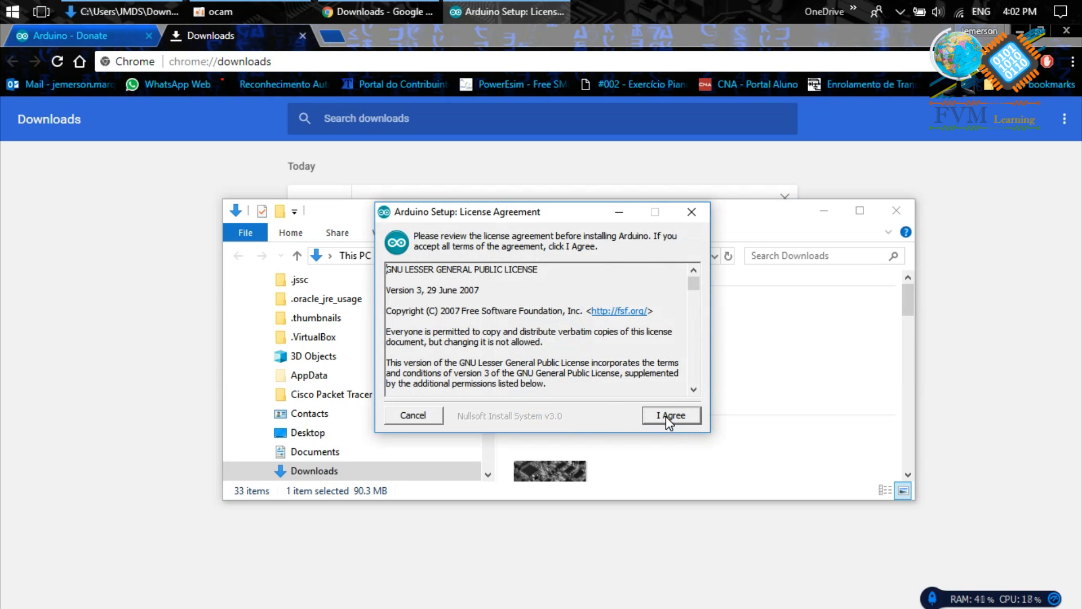
# Accept the license and install Arduino with all components in C:\Program Files (x86)\Arduino, closing the installer once it completes
pyautogui.moveTo(693, 285); pyautogui.dragTo(700, 398)
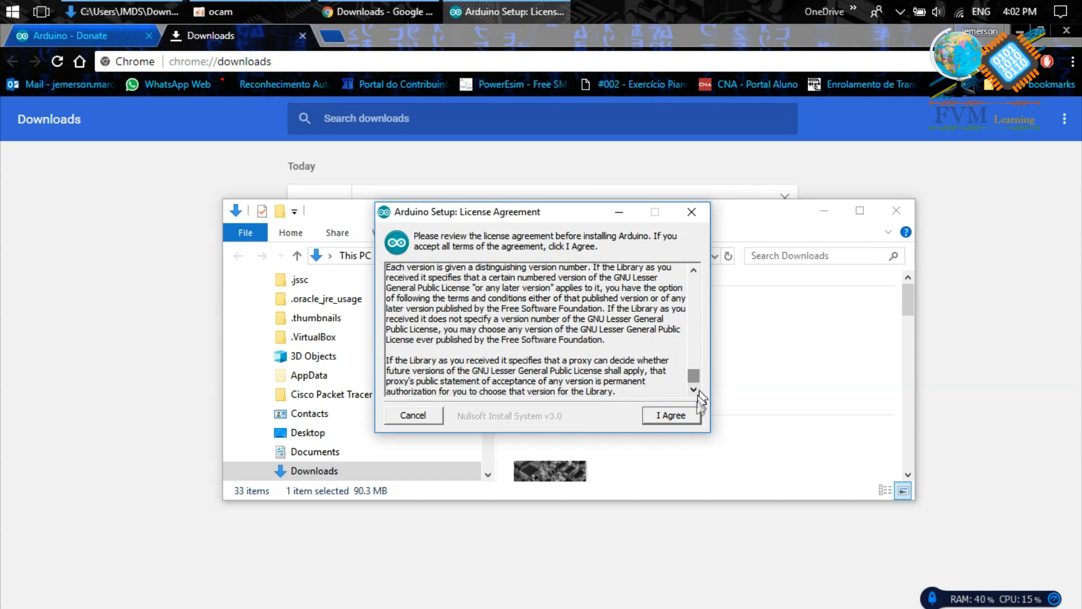
pyautogui.click(689, 415)
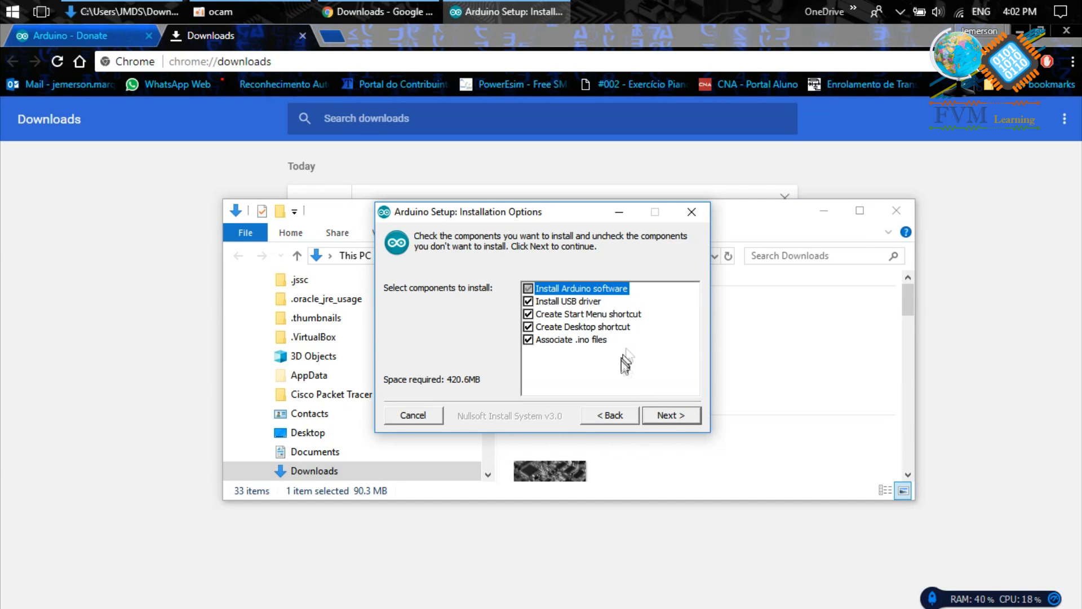
pyautogui.click(669, 417)
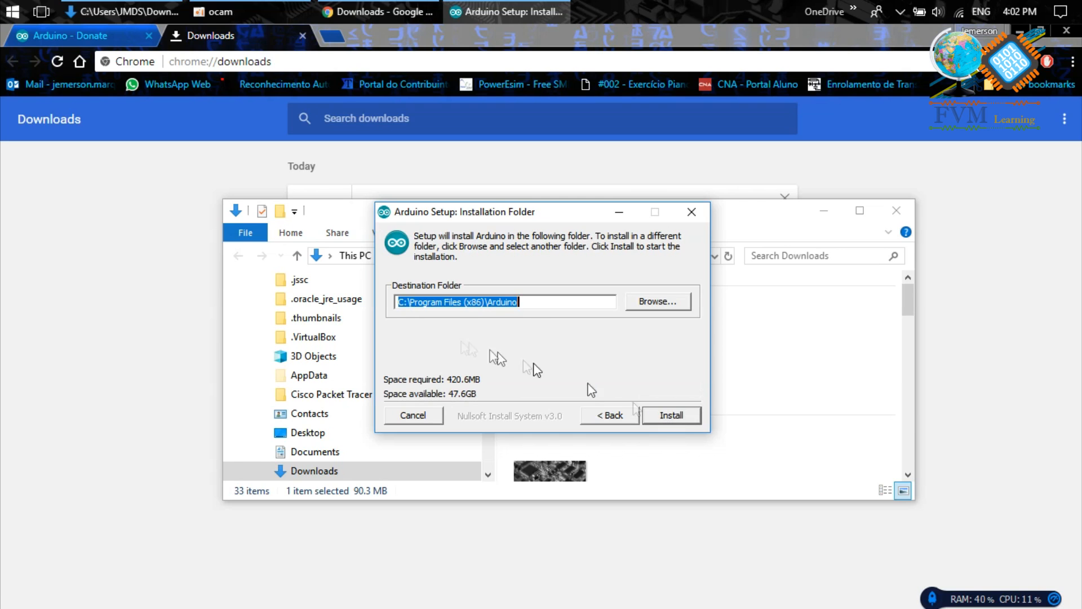
pyautogui.click(665, 417)
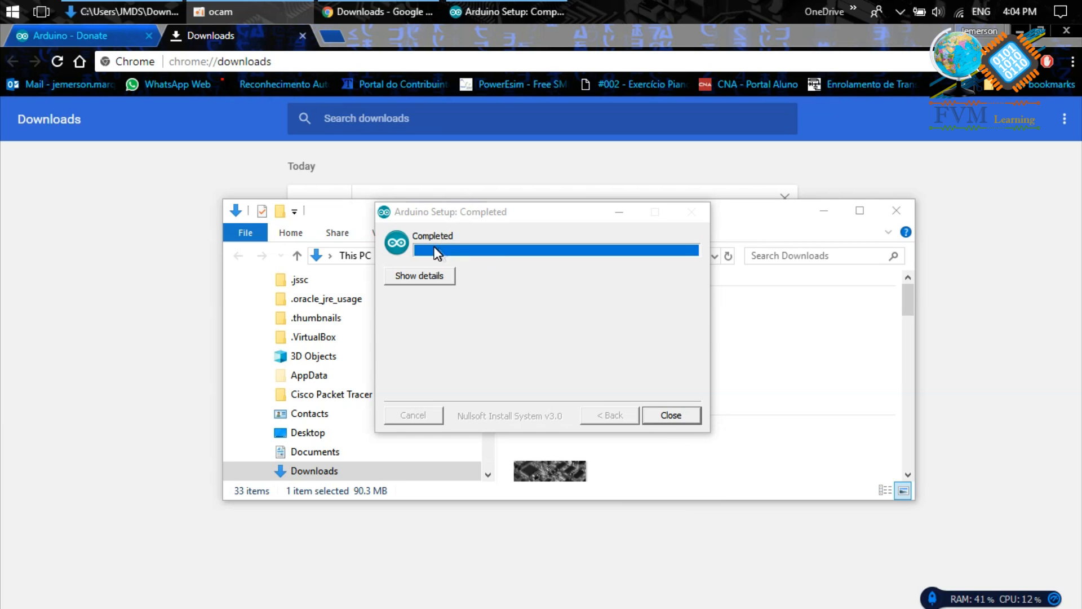
pyautogui.click(682, 417)
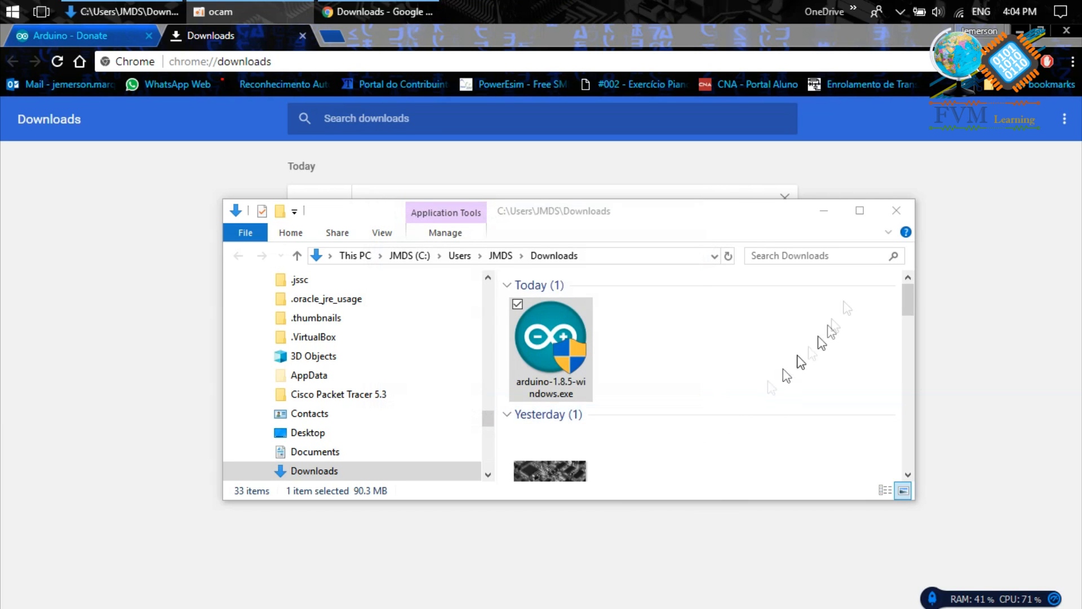
# Close the Downloads folder and the browser, and start the Arduino IDE from its repositioned desktop shortcut
pyautogui.click(894, 210)
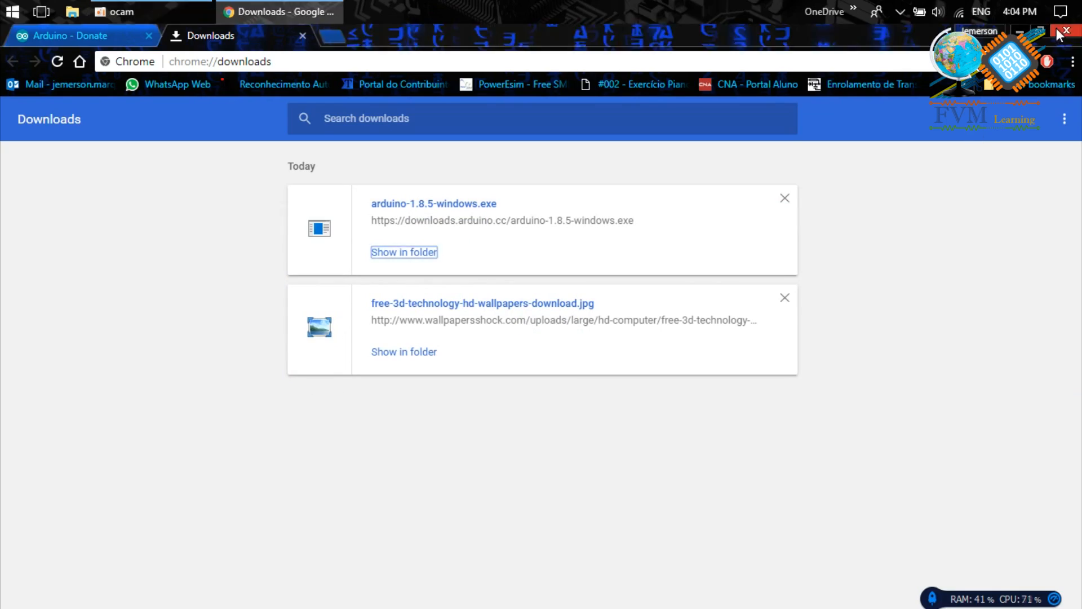
pyautogui.click(1058, 35)
pyautogui.moveTo(28, 53); pyautogui.dragTo(95, 194)
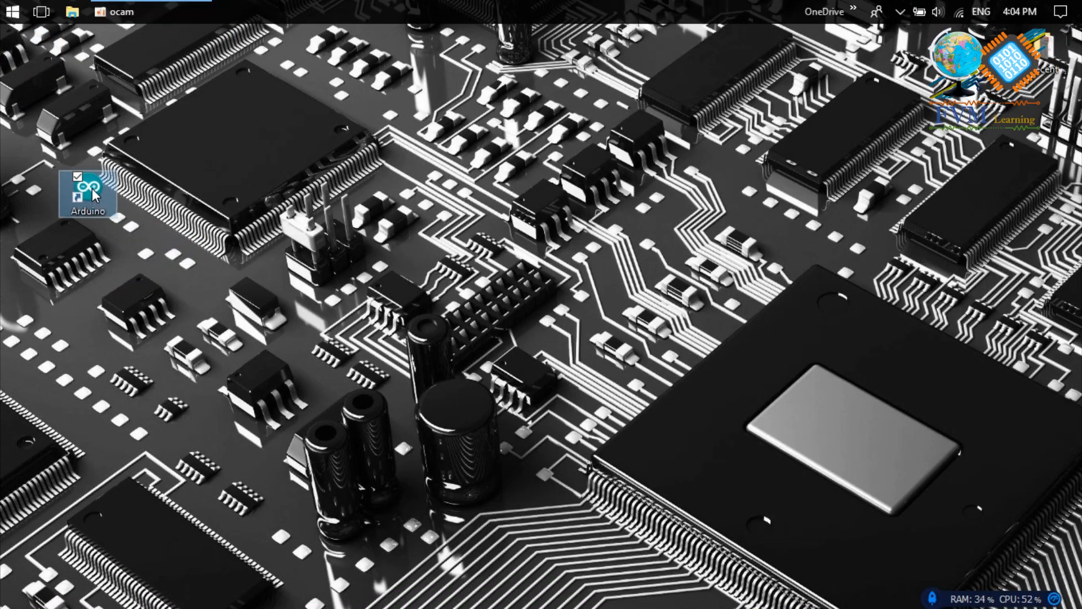
pyautogui.doubleClick(95, 194)
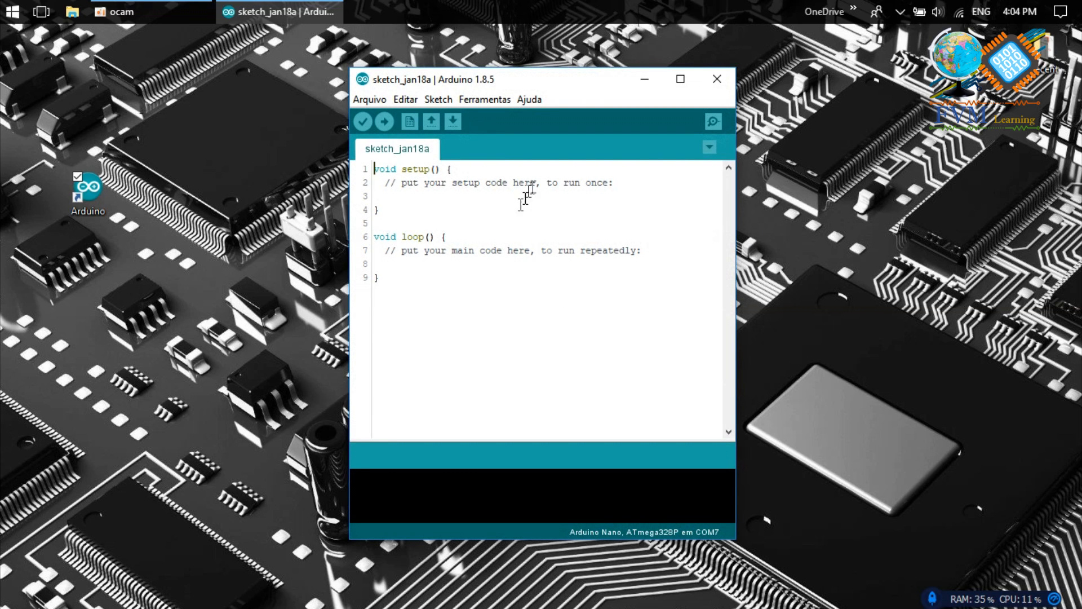
pyautogui.click(373, 104)
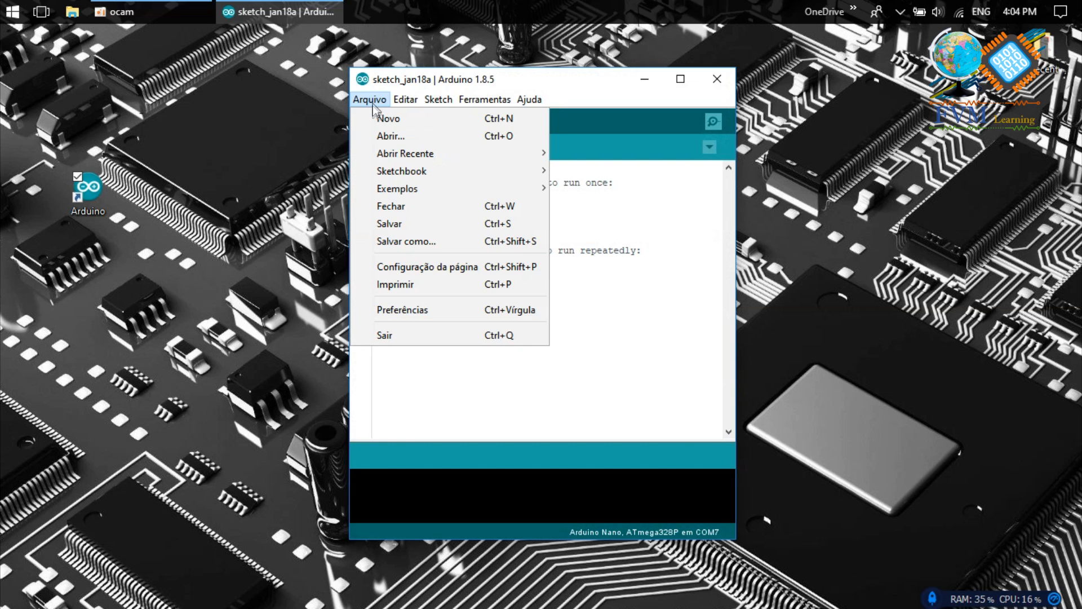
pyautogui.click(431, 313)
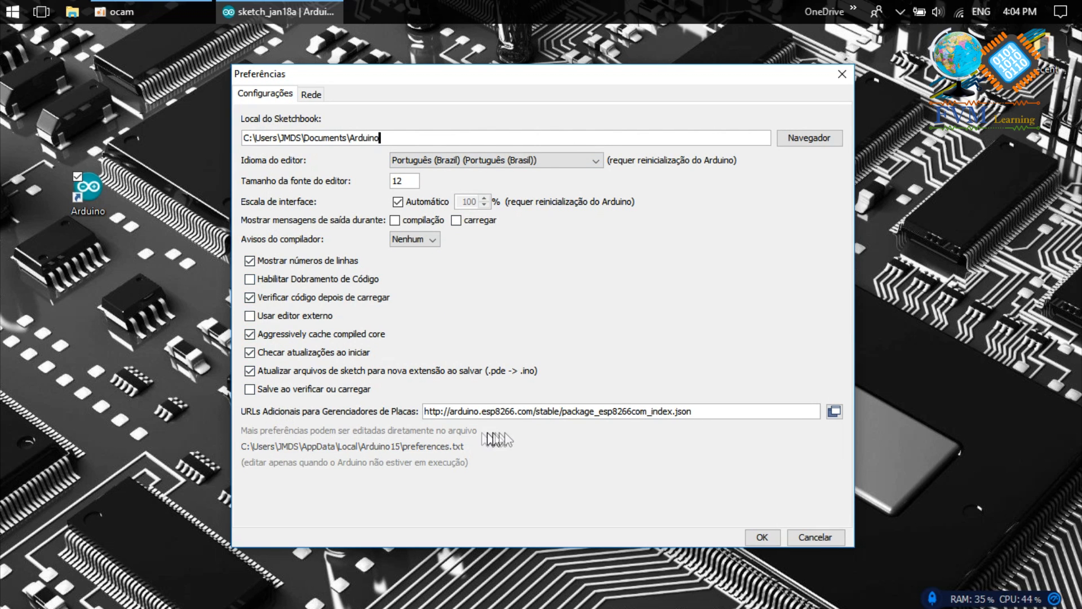
pyautogui.click(692, 410)
pyautogui.moveTo(692, 411); pyautogui.dragTo(415, 404)
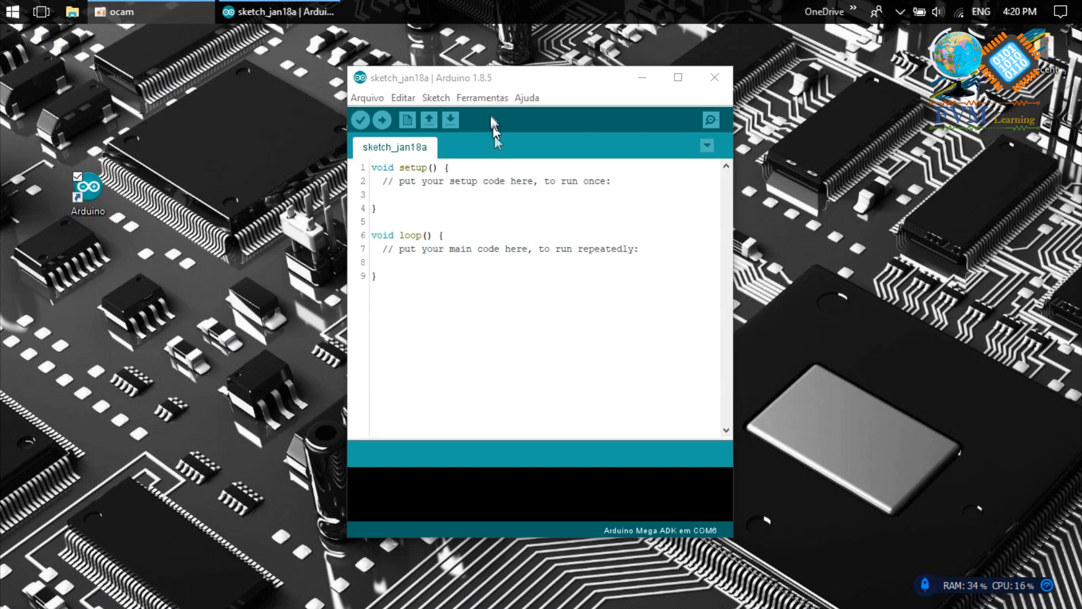
# Find the esp8266 package by ESP8266 Community in the Boards Manager and update it
pyautogui.click(484, 99)
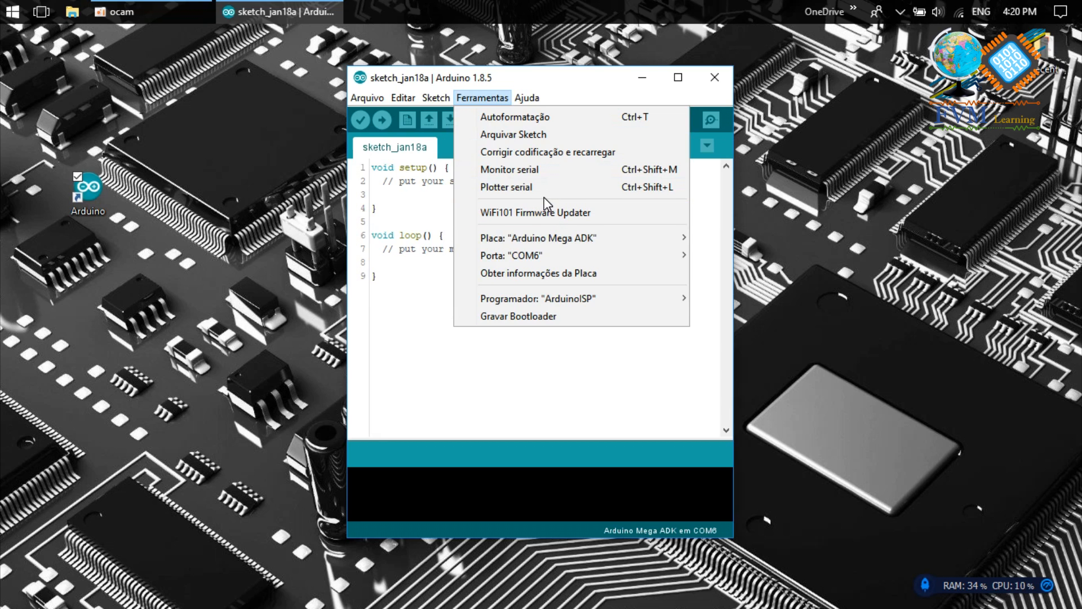
pyautogui.moveTo(577, 235)
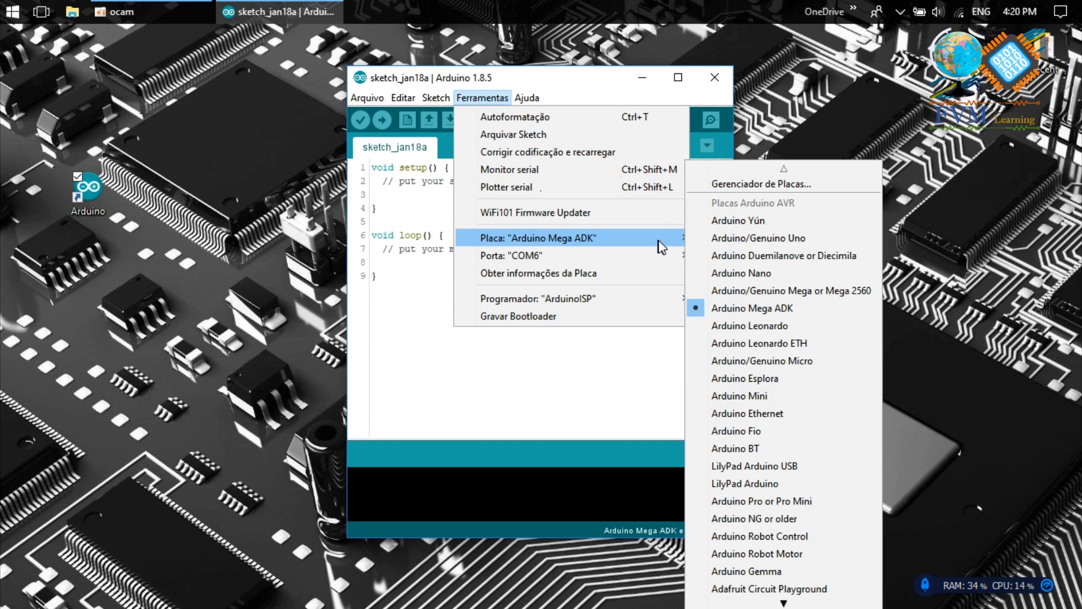
pyautogui.click(765, 186)
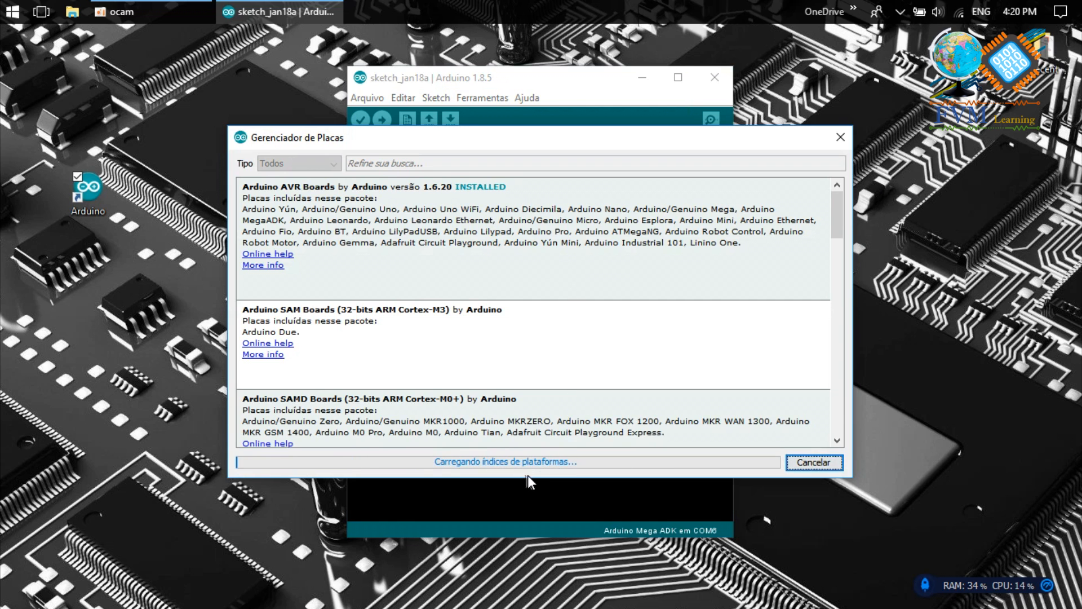
pyautogui.scroll(-5, 555, 379)
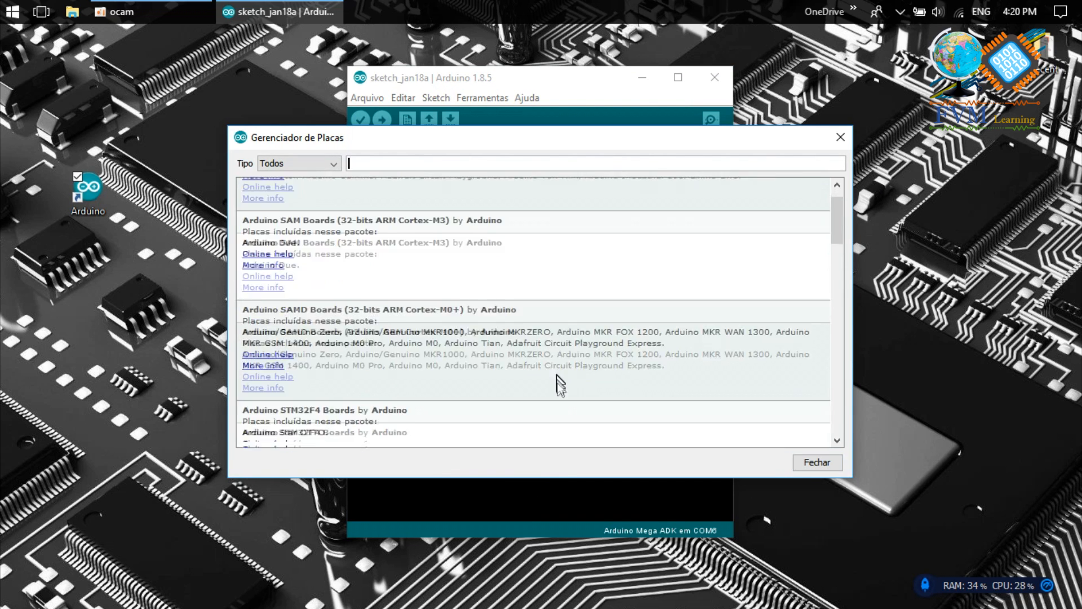
pyautogui.moveTo(828, 278); pyautogui.dragTo(838, 434)
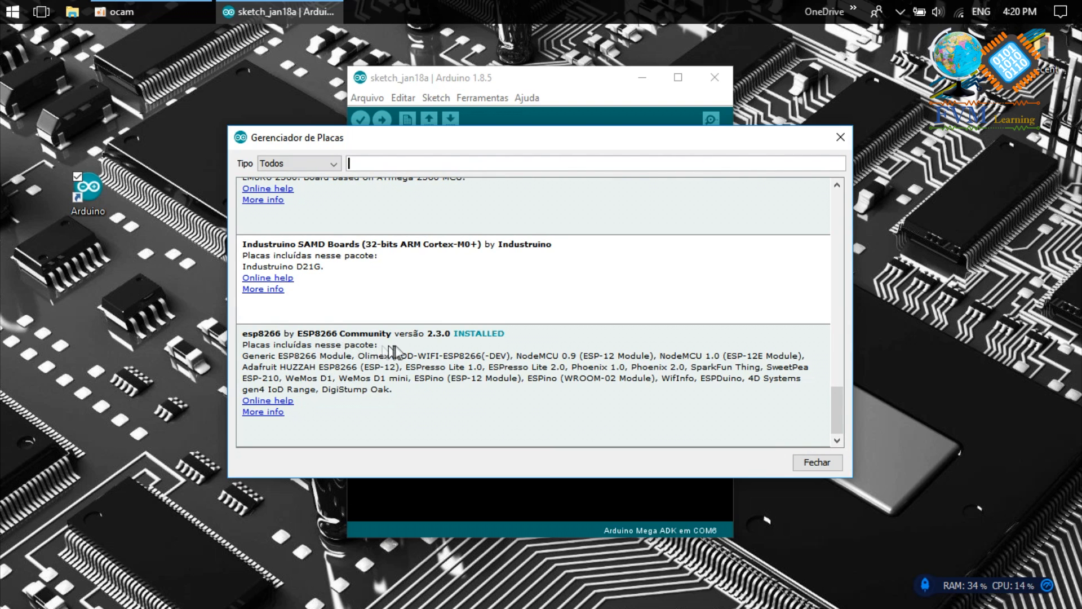
pyautogui.click(602, 417)
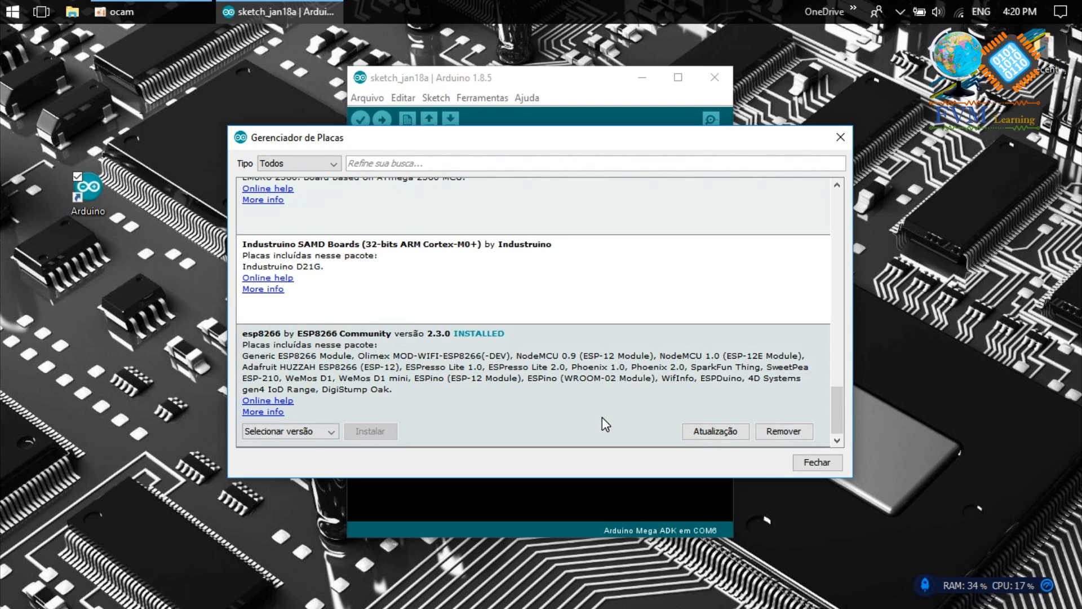
pyautogui.click(705, 435)
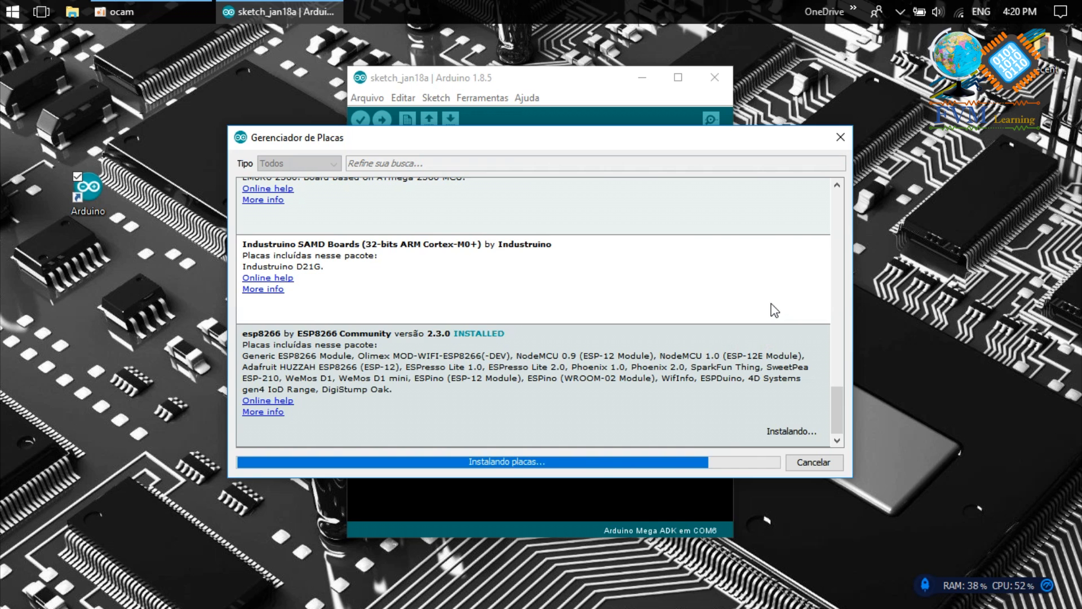
# Check the installed version of the esp8266 package and close the Boards Manager
pyautogui.scroll(-5, 810, 307)
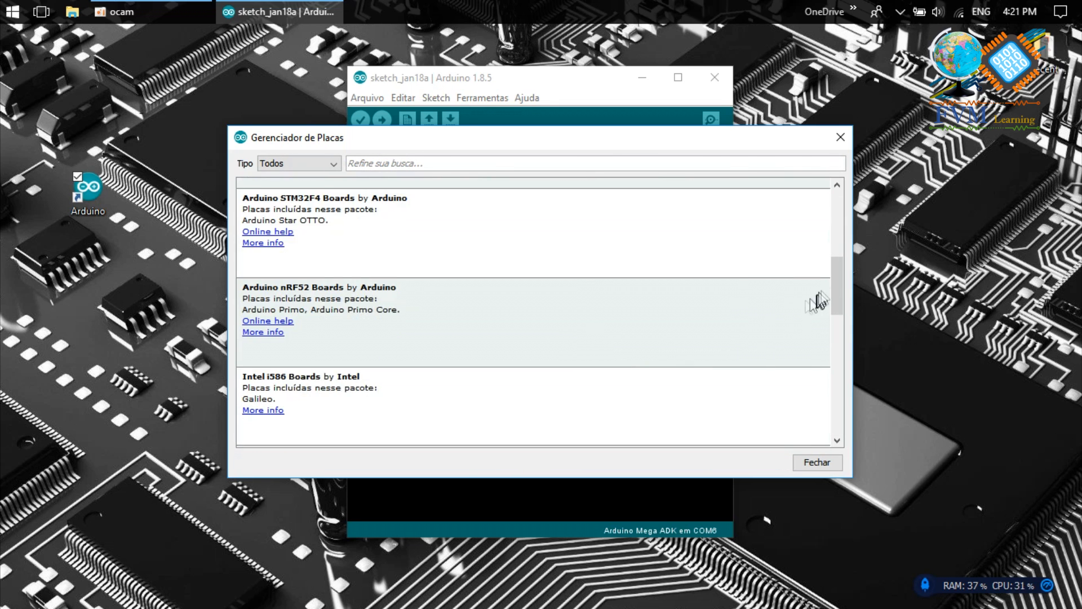
pyautogui.scroll(-8, 809, 307)
pyautogui.moveTo(498, 362)
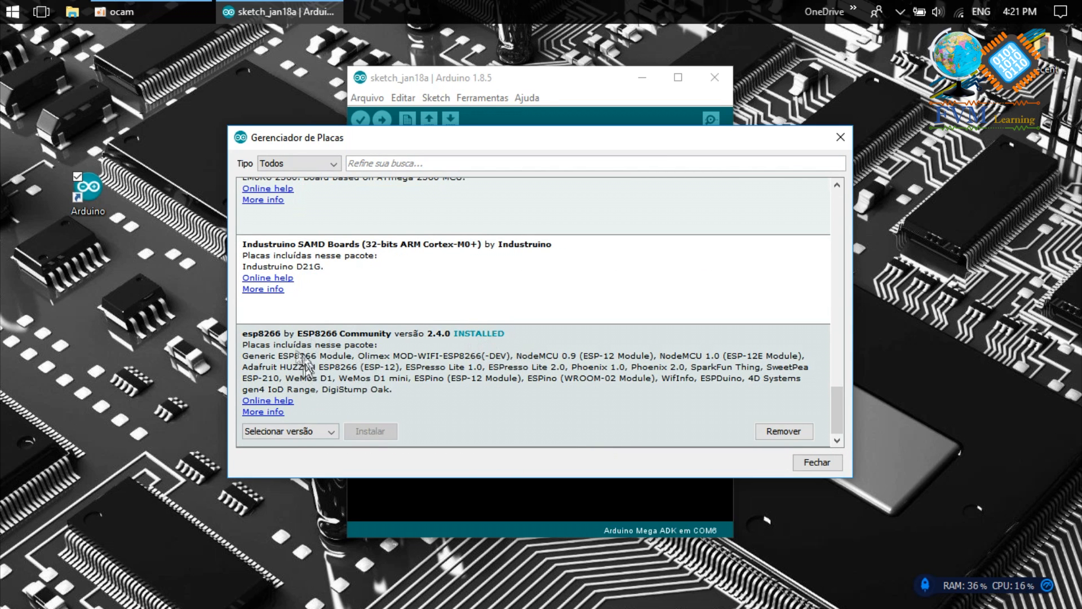
pyautogui.click(840, 137)
# Select NodeMCU 1.0 (ESP-12E Module) as the board and review its CPU frequency options
pyautogui.click(465, 99)
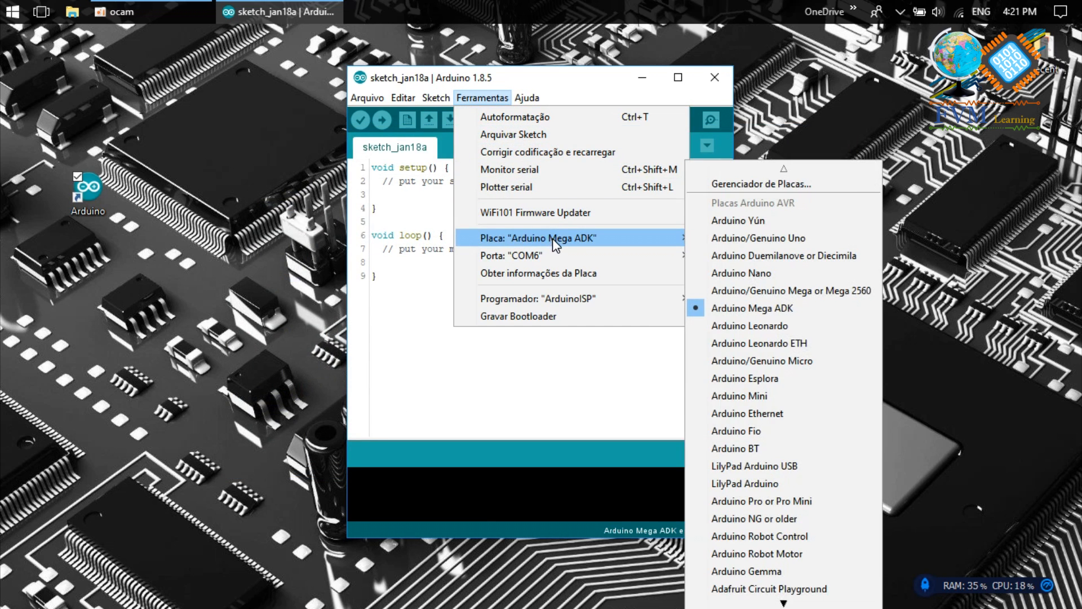
pyautogui.moveTo(649, 238)
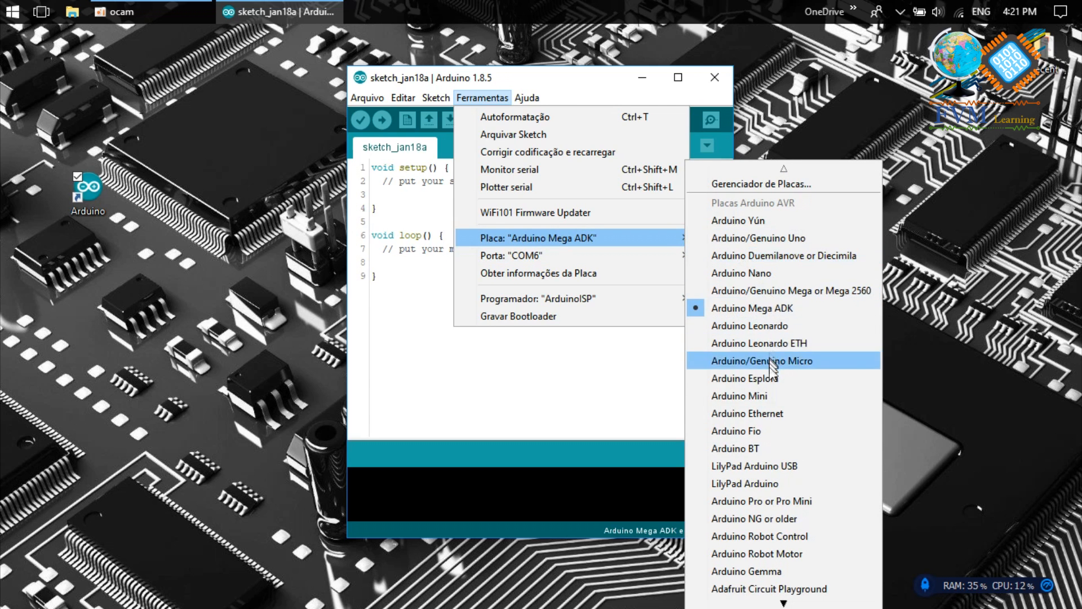
pyautogui.scroll(-3, 768, 443)
pyautogui.scroll(-10, 767, 443)
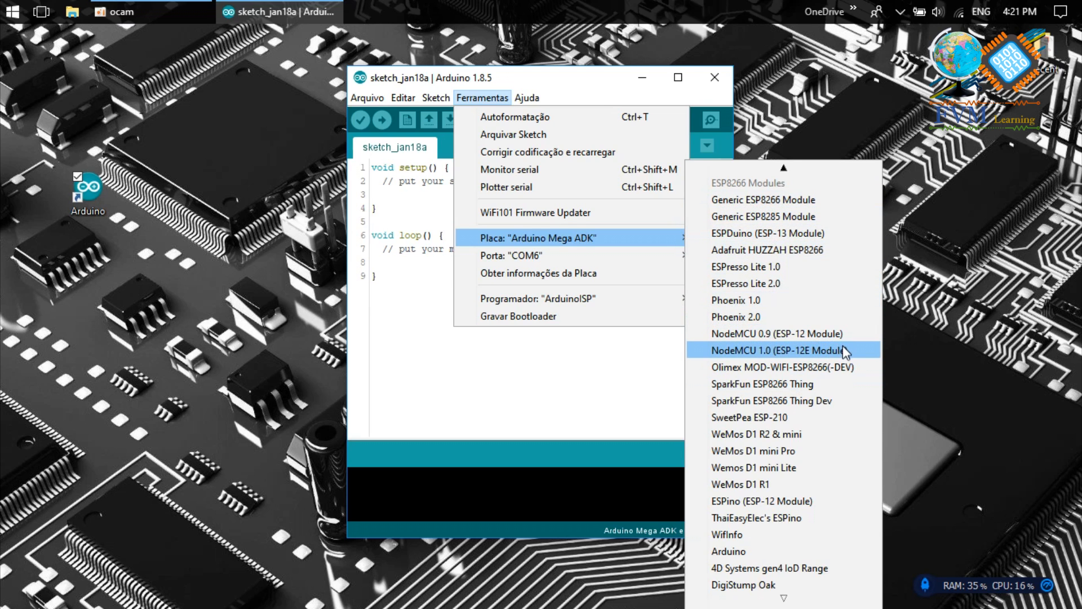
pyautogui.click(733, 351)
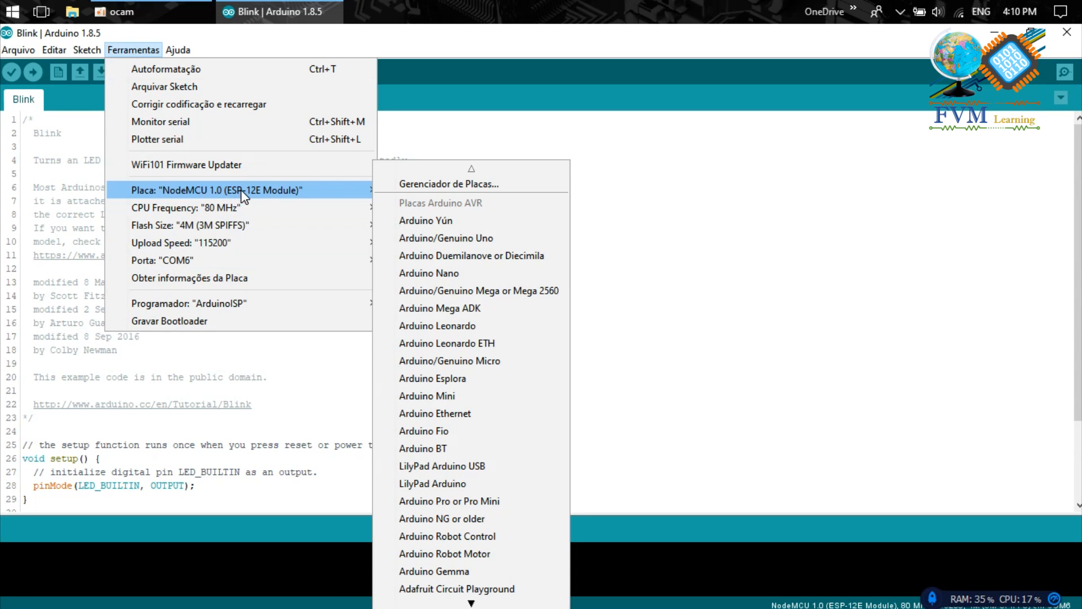
pyautogui.moveTo(231, 209)
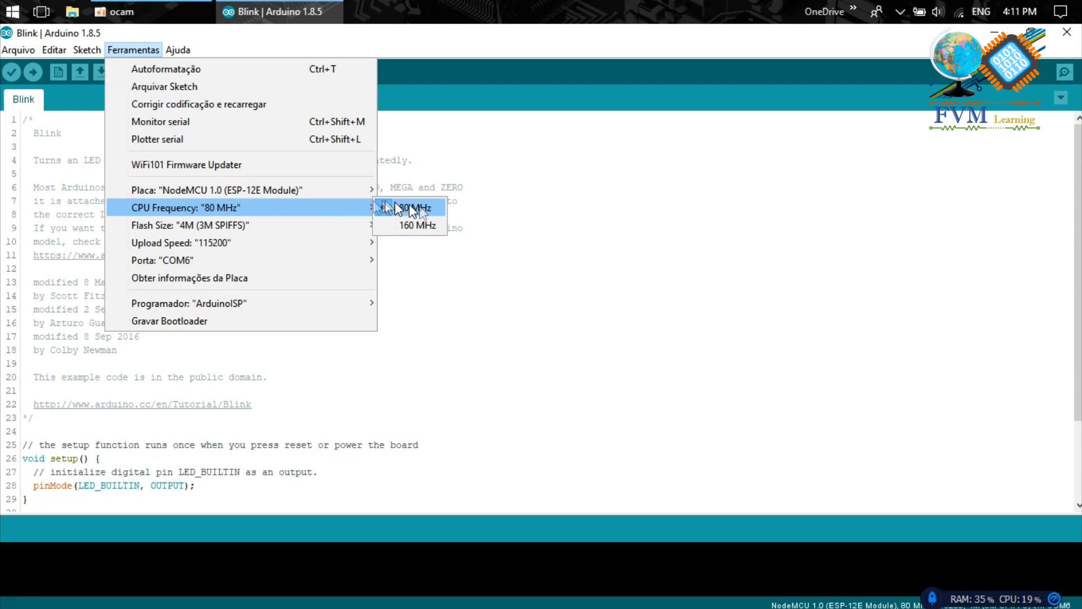
pyautogui.click(319, 200)
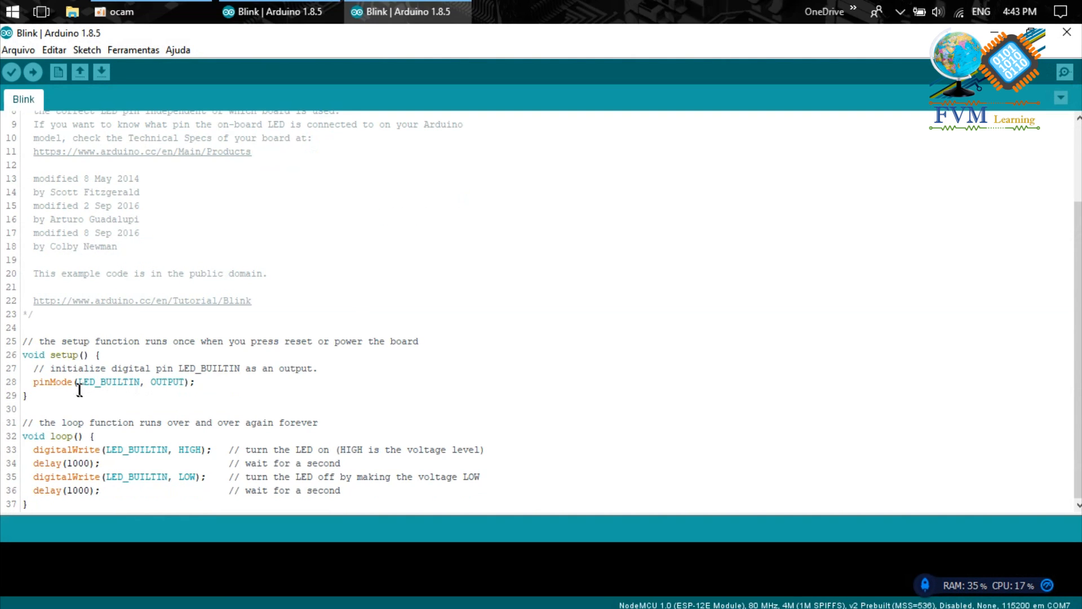
# Add the line #define LED_BUILTIN 2 to the Blink sketch, between the header comment and the setup function
pyautogui.click(96, 328)
pyautogui.press('Return')
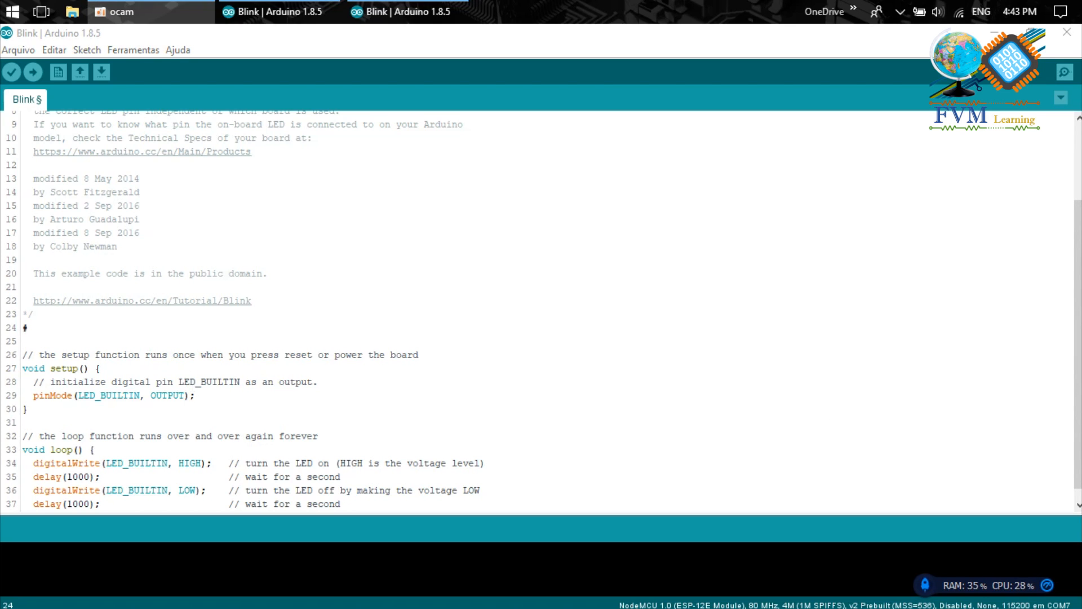
pyautogui.click(113, 329)
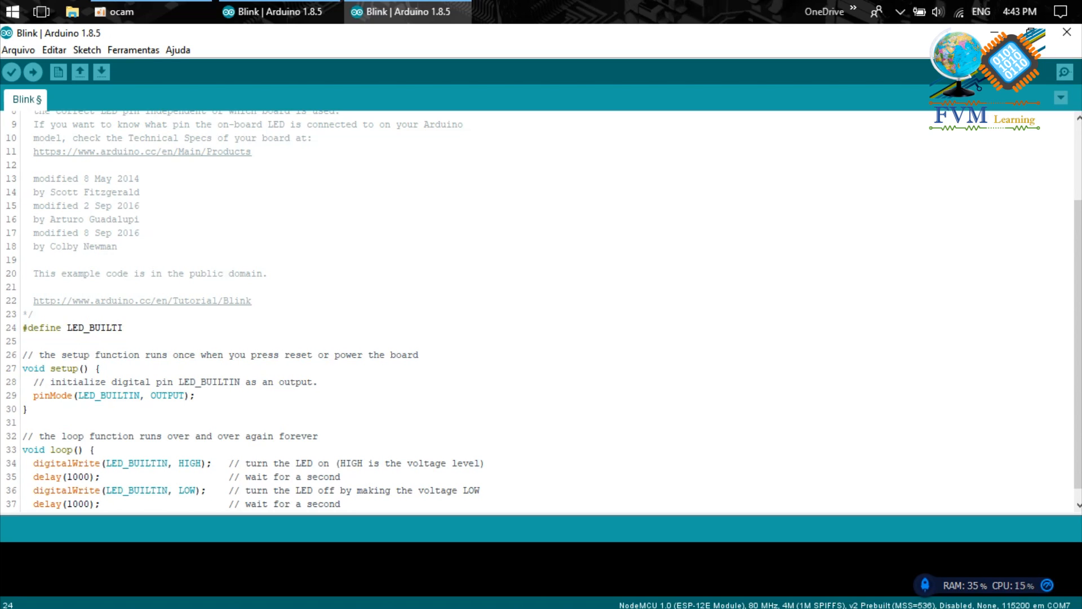
pyautogui.write('N')
pyautogui.scroll(-1, 89, 343)
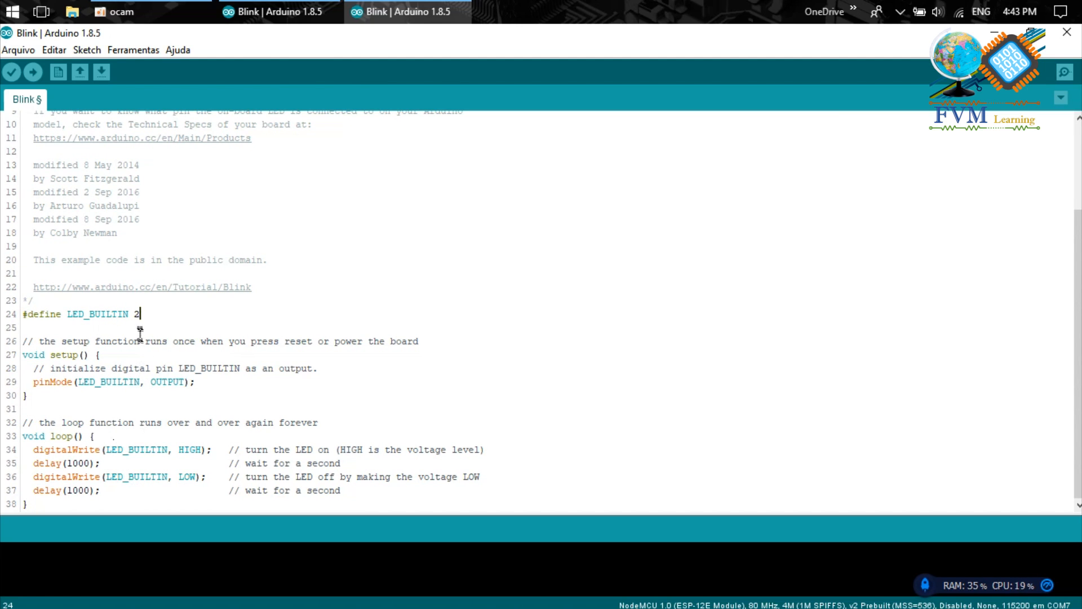
pyautogui.scroll(2, 138, 325)
pyautogui.scroll(2, 138, 326)
pyautogui.scroll(-3, 73, 177)
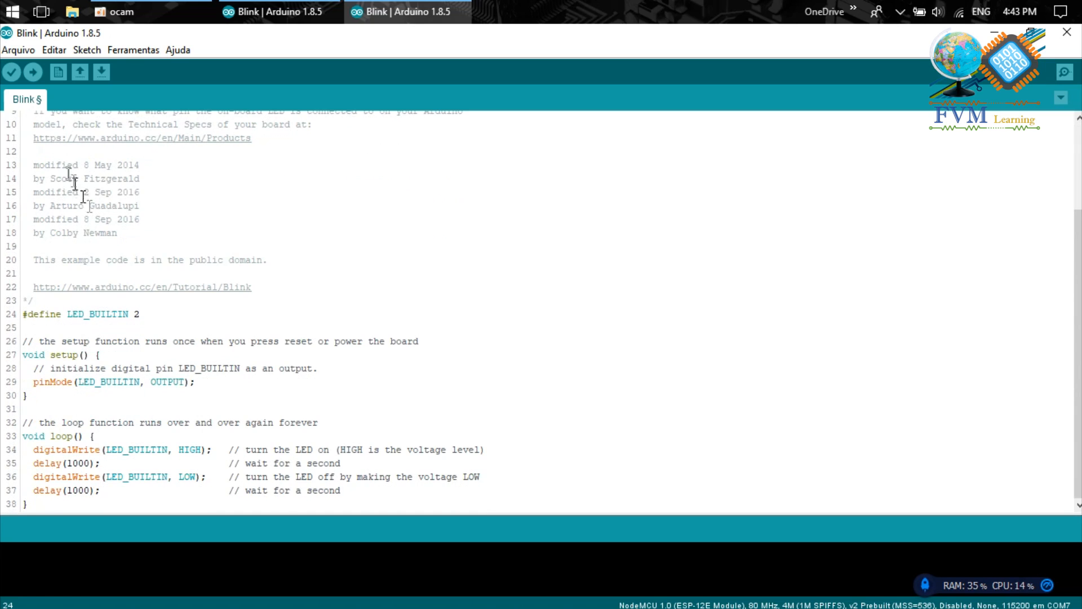
# Check the NodeMCU board settings and serial port, and upload the Blink sketch to the board
pyautogui.click(111, 53)
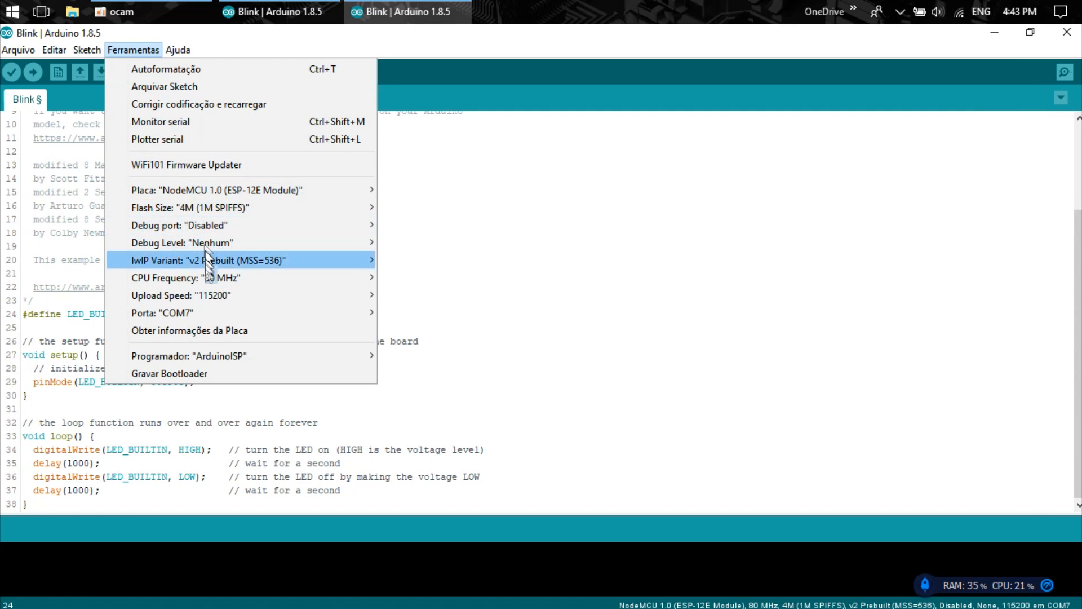
pyautogui.moveTo(205, 316)
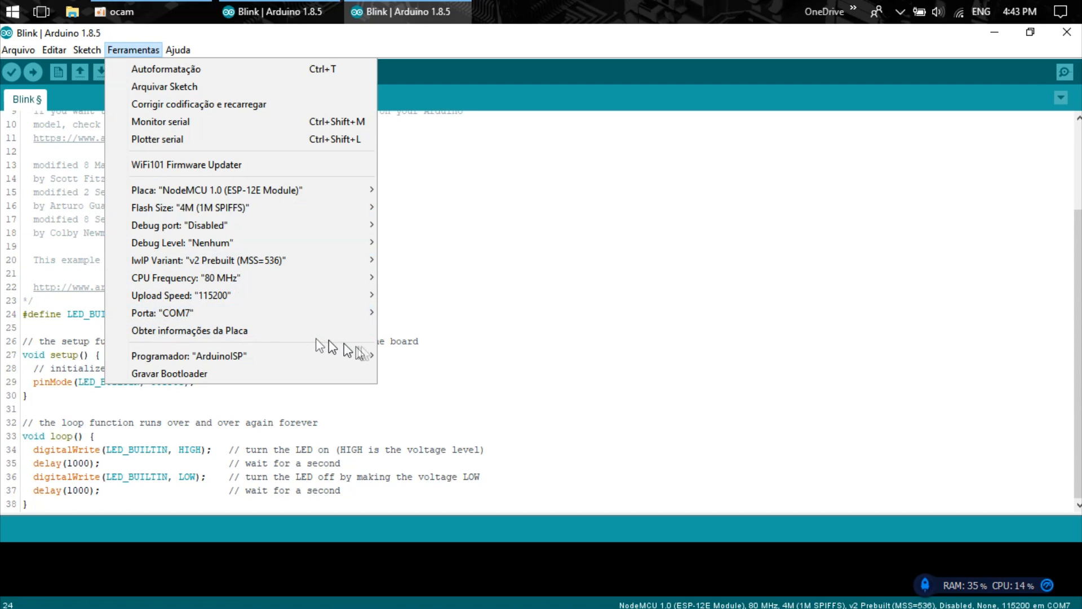
pyautogui.click(417, 232)
pyautogui.click(35, 73)
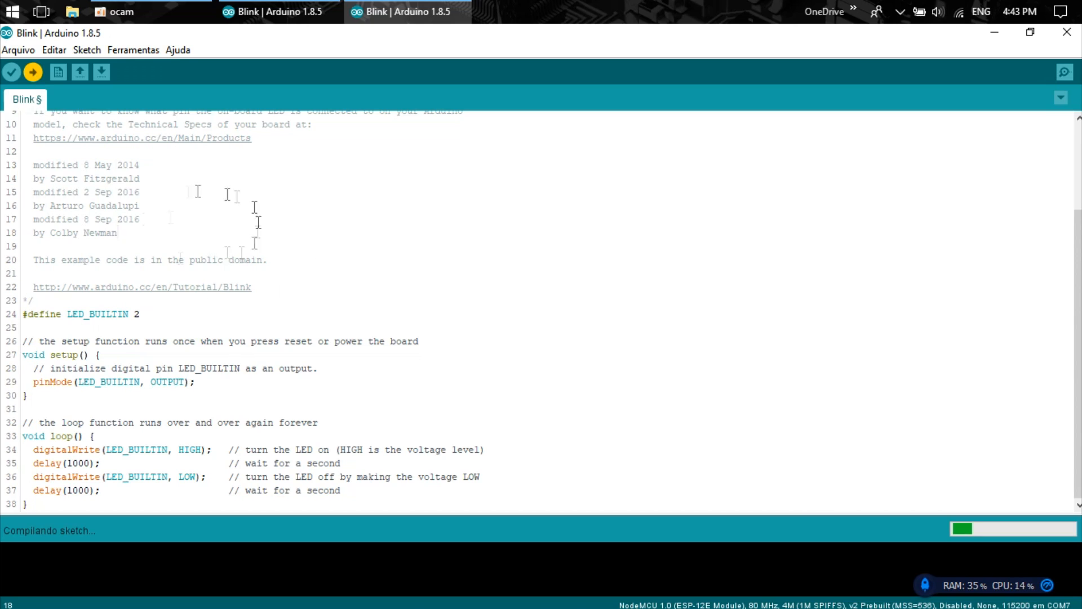